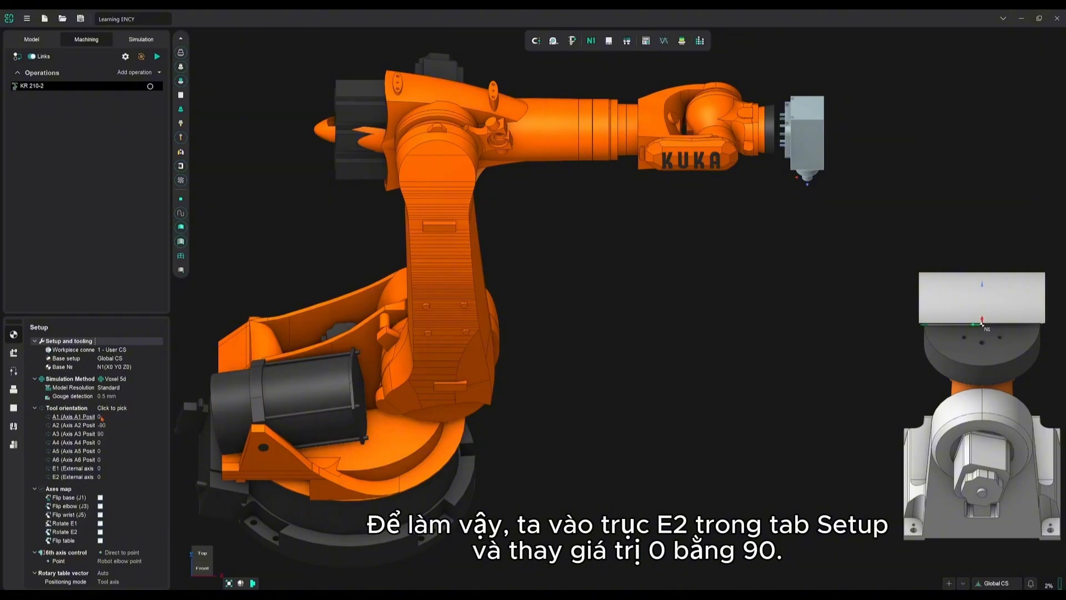
Set the position of external axis E2 to 90 in the KR 210-2 robot's setup
click(105, 478)
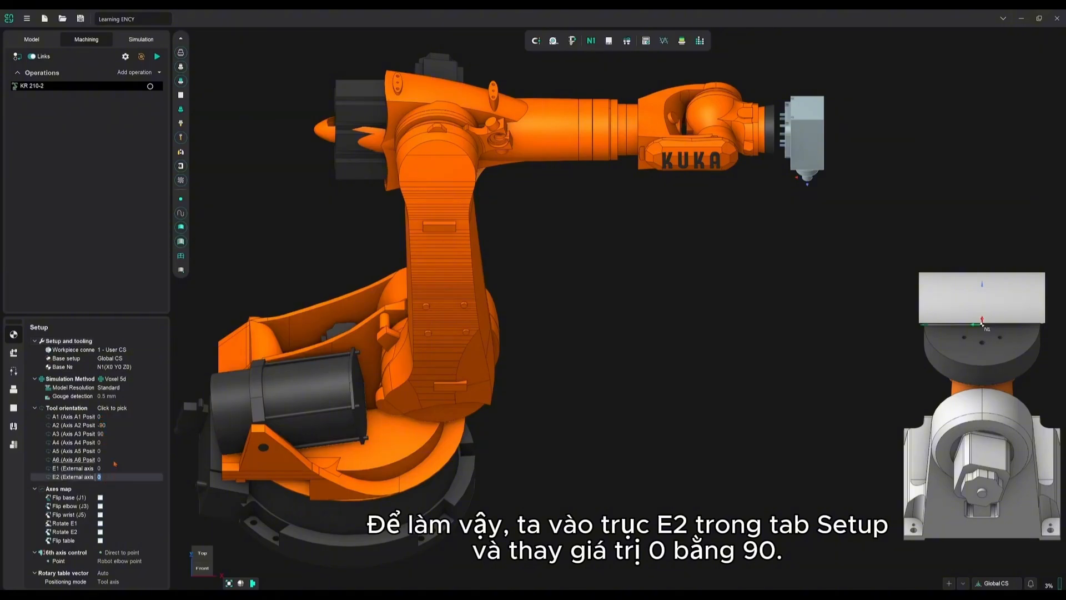
text(90)
key(Return)
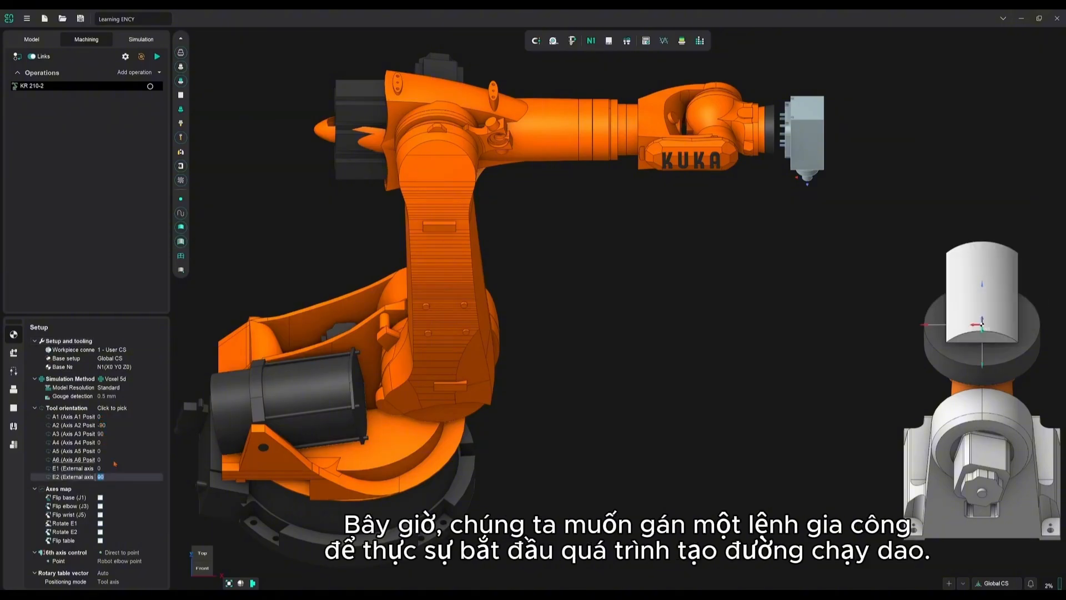
Add a Morph operation from the 3D/5D advanced operations to the KR 210-2 machining list
click(160, 73)
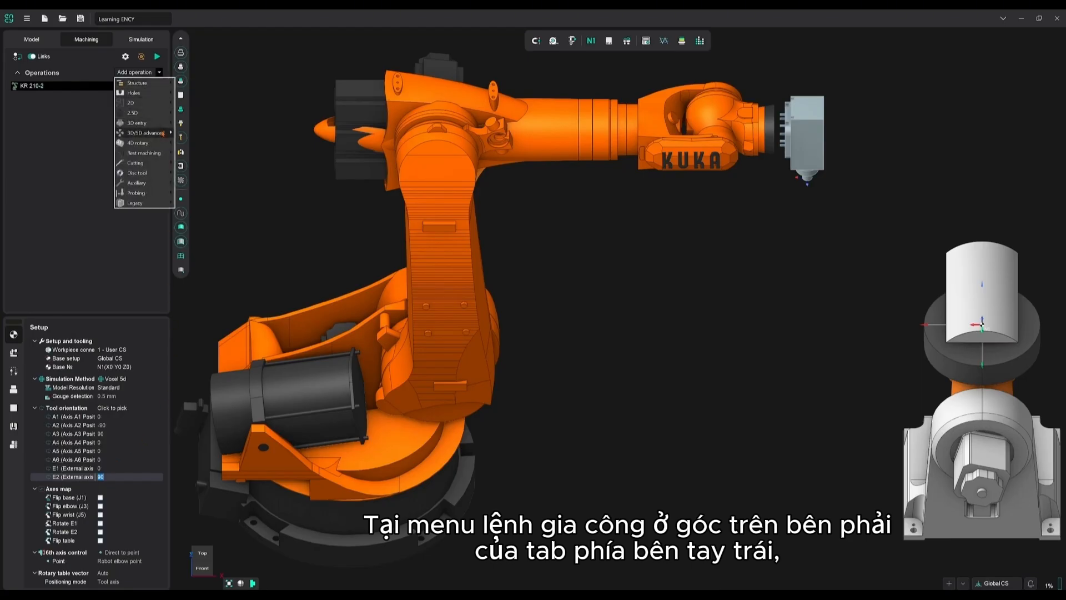
mouse_move(164, 134)
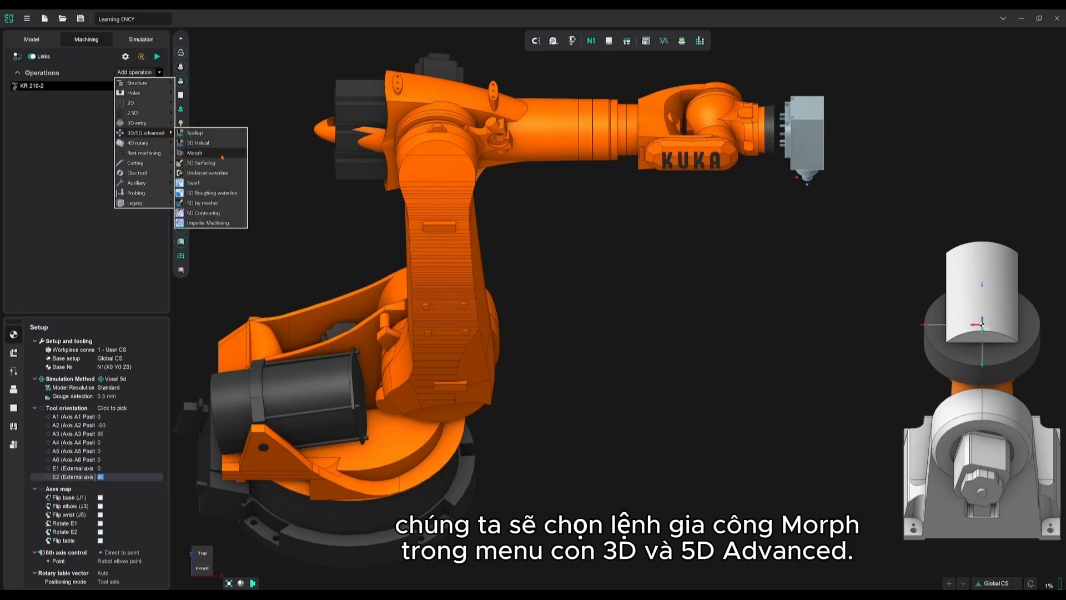
click(196, 153)
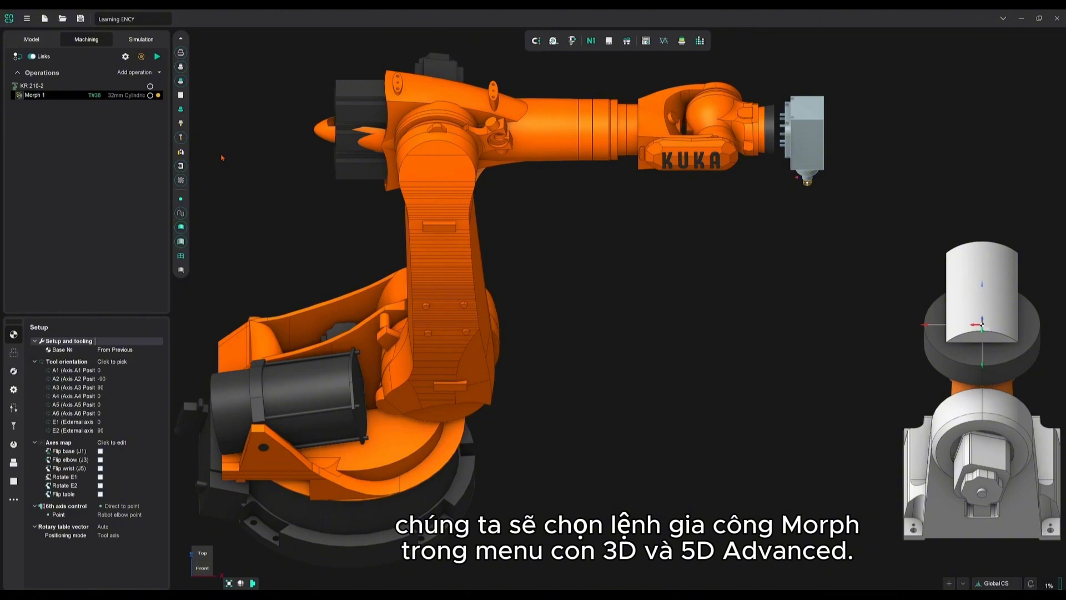
Assign the 30mm Spherical mill from the ToolKit library to the Morph 1 operation
click(117, 96)
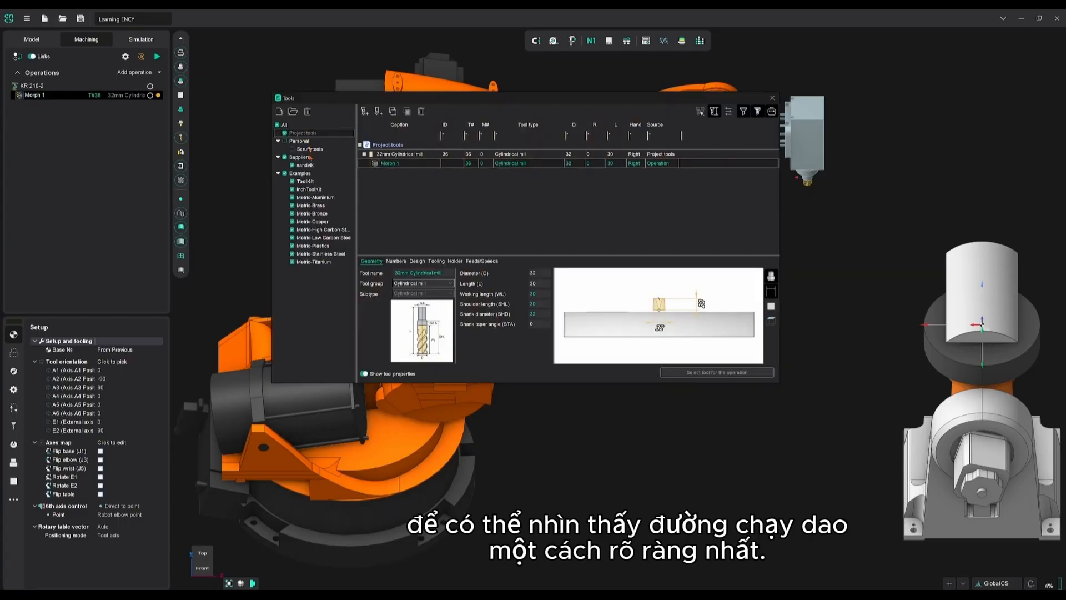
click(306, 182)
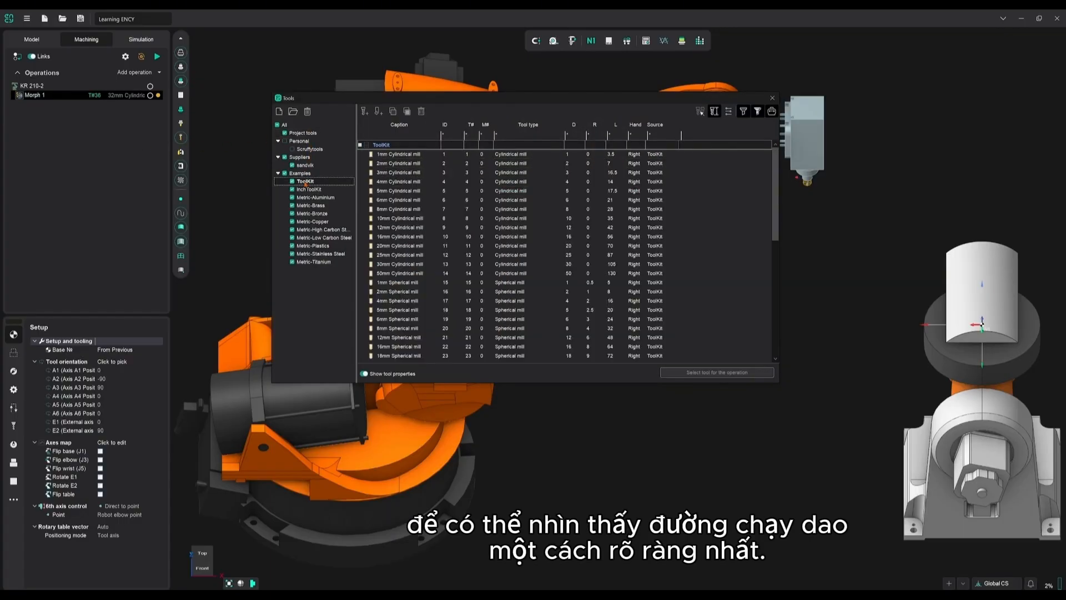
scroll(400, 244, down, 4)
click(399, 267)
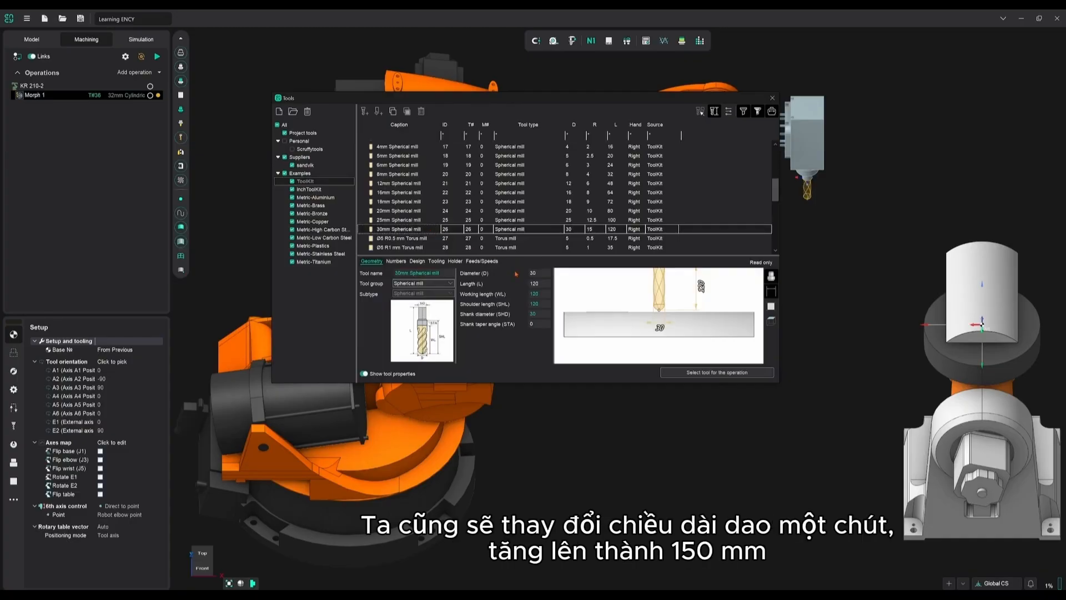
click(717, 372)
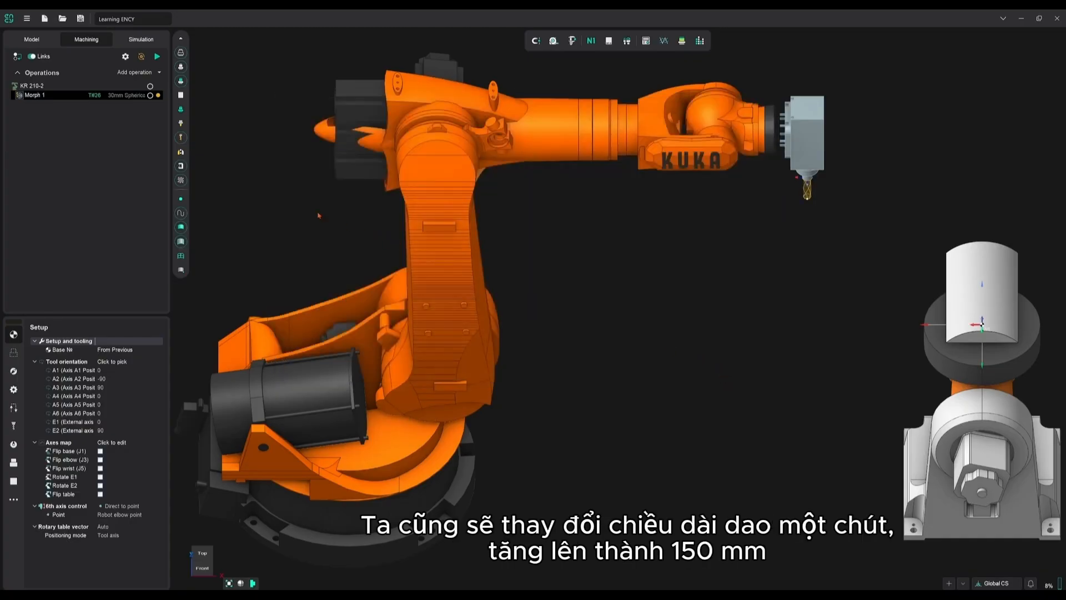
Set the length of the Morph 1 spherical mill to 150 mm and save the tool change
click(111, 95)
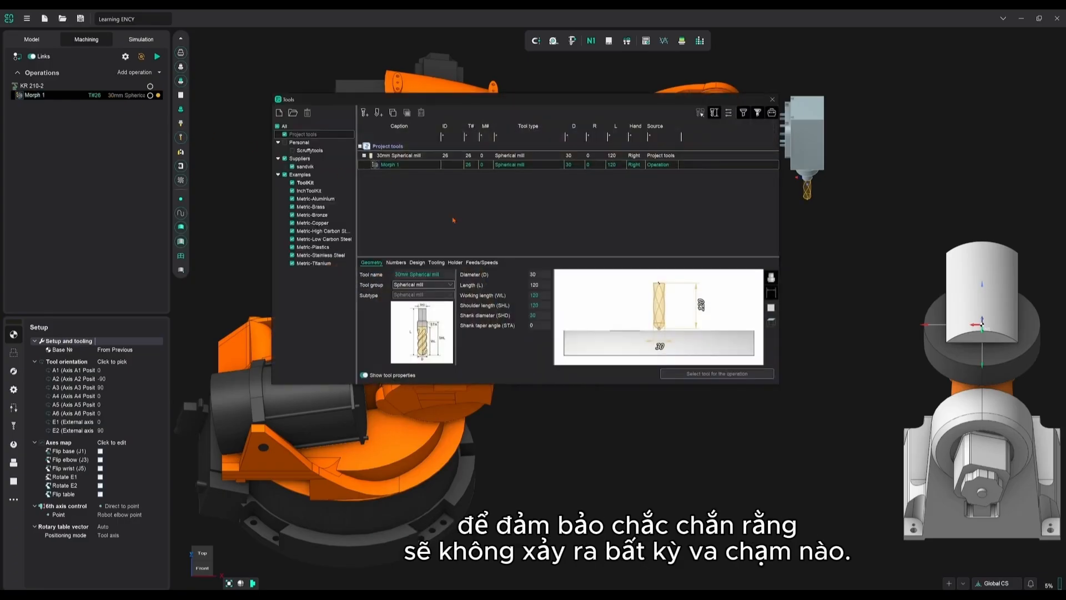
double_click(534, 284)
text(150)
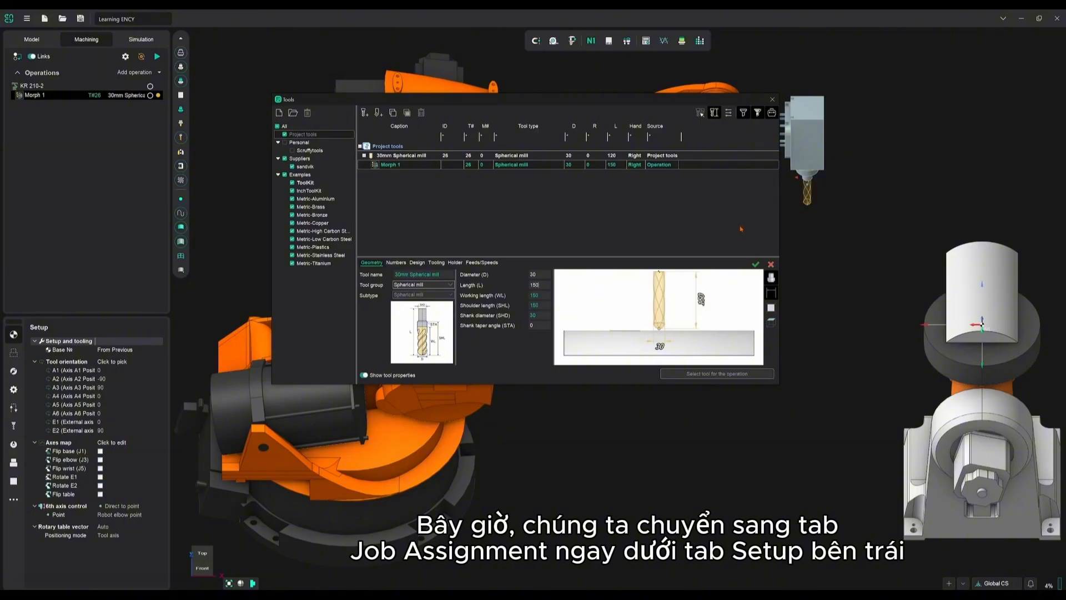
click(758, 265)
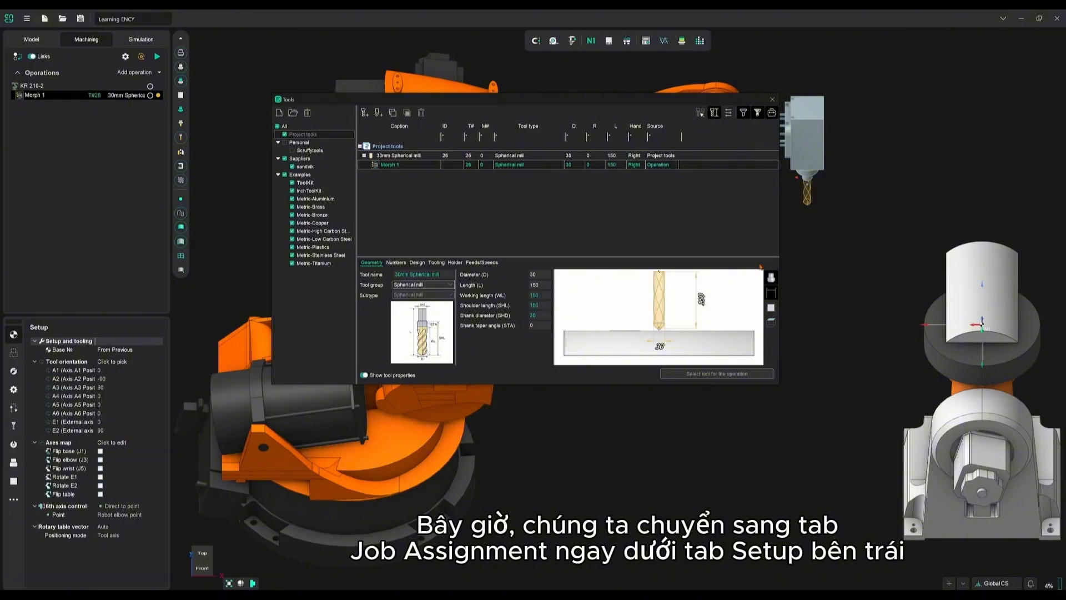
click(777, 102)
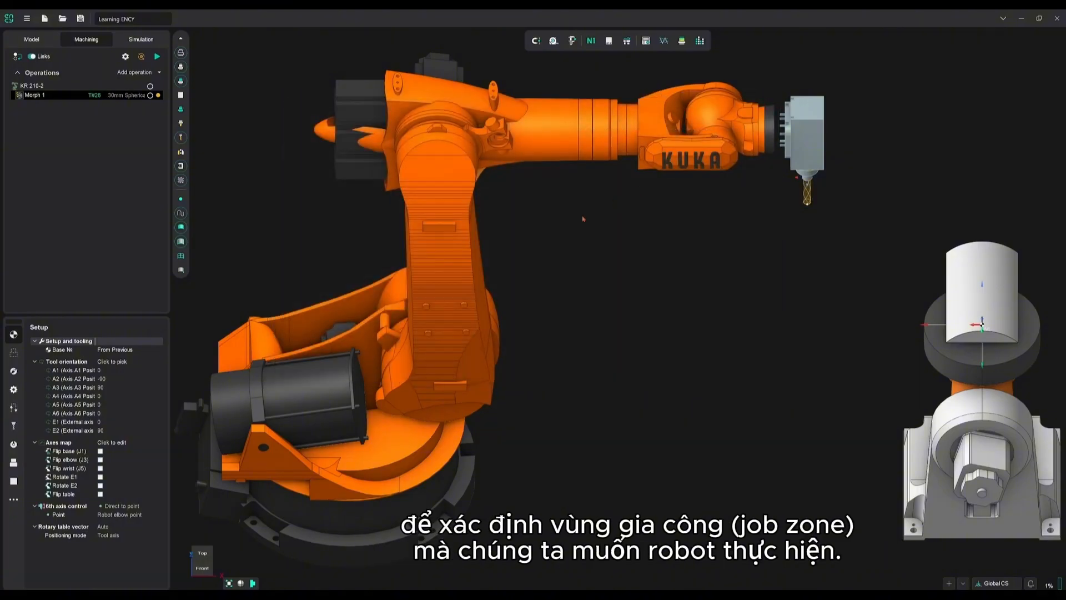
Assign the part's curved upper face as the machining surface in the Morph 1 job assignment
click(14, 352)
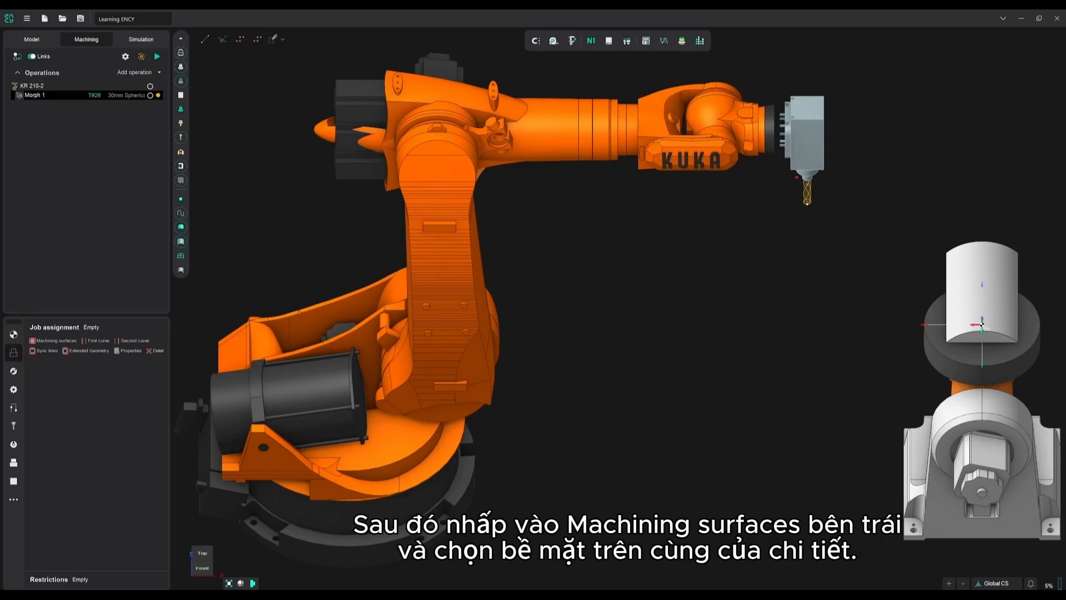
click(65, 342)
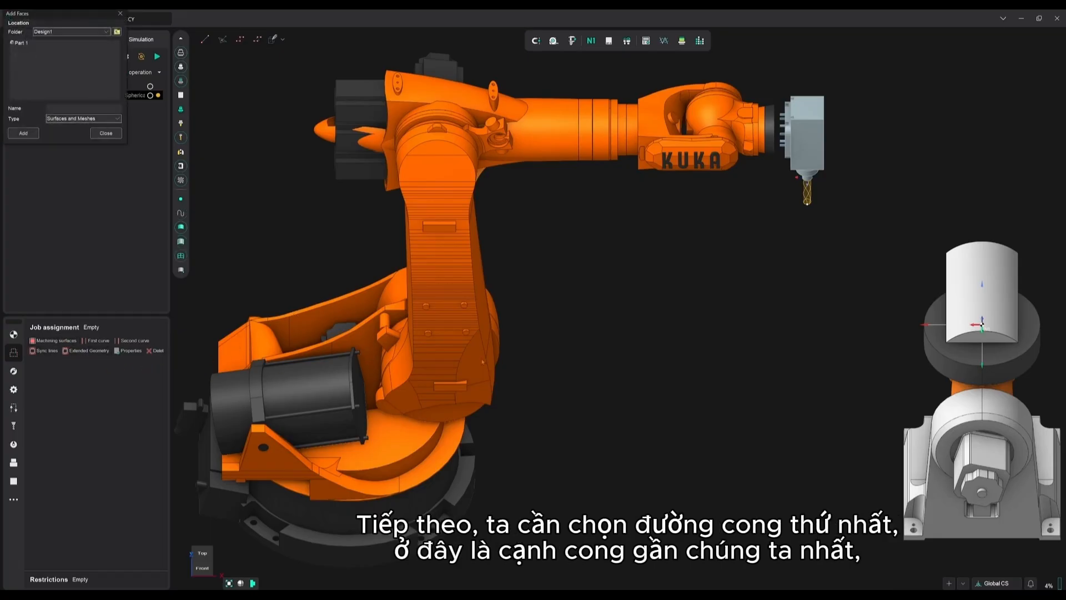
click(980, 294)
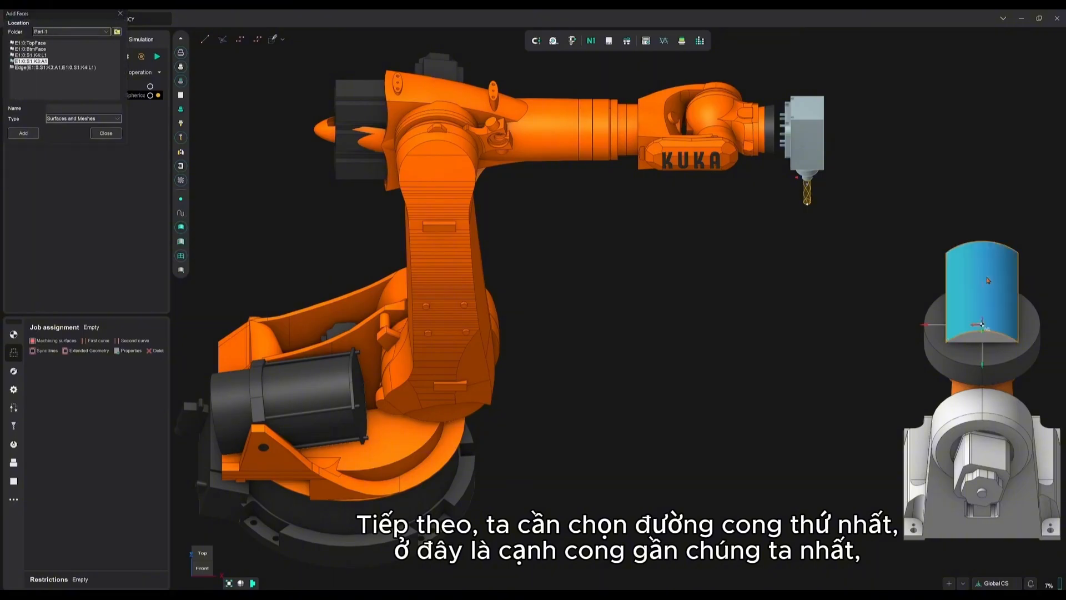
click(33, 135)
click(106, 133)
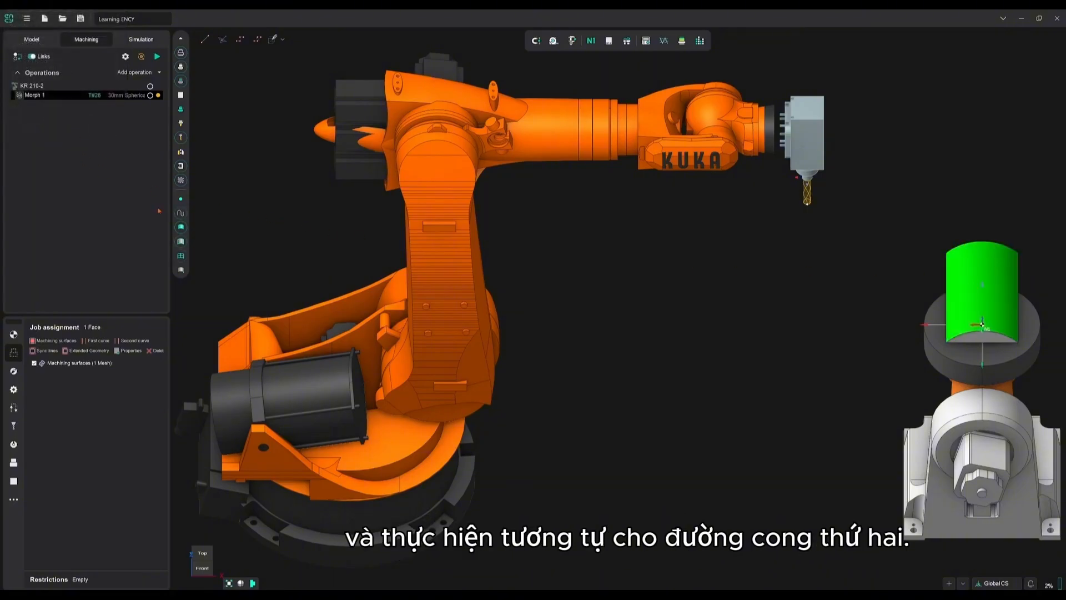
Assign the near curved edge of the part's upper face as the first curve
click(100, 341)
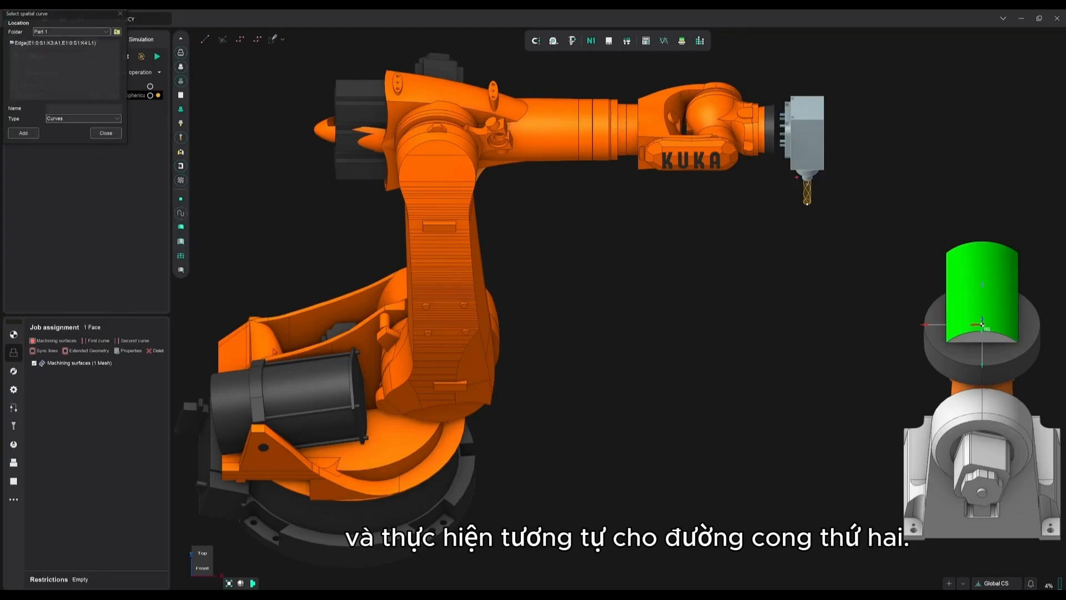
click(181, 242)
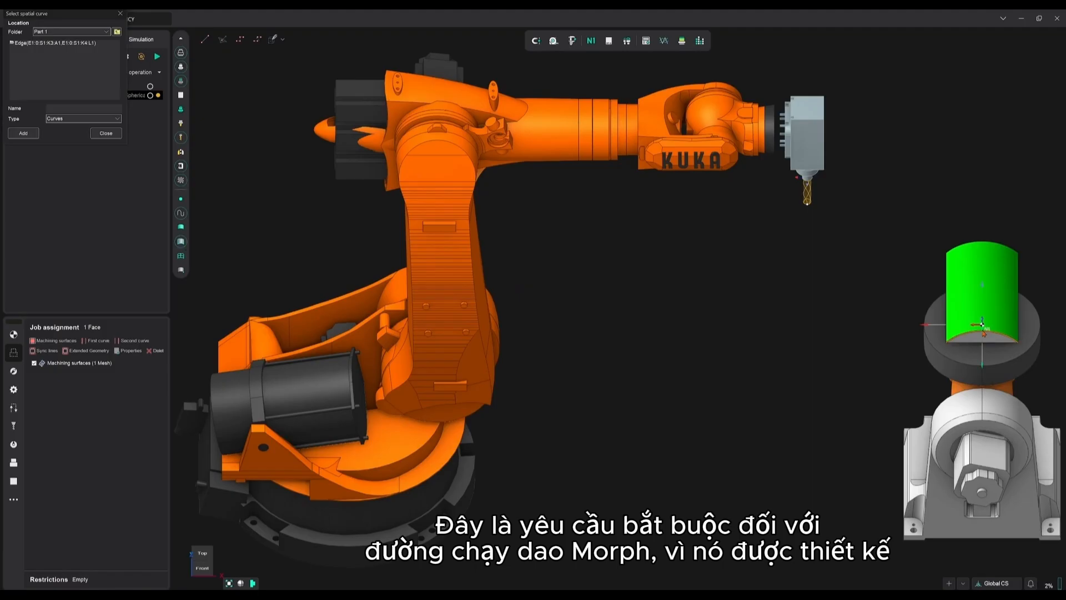
click(25, 134)
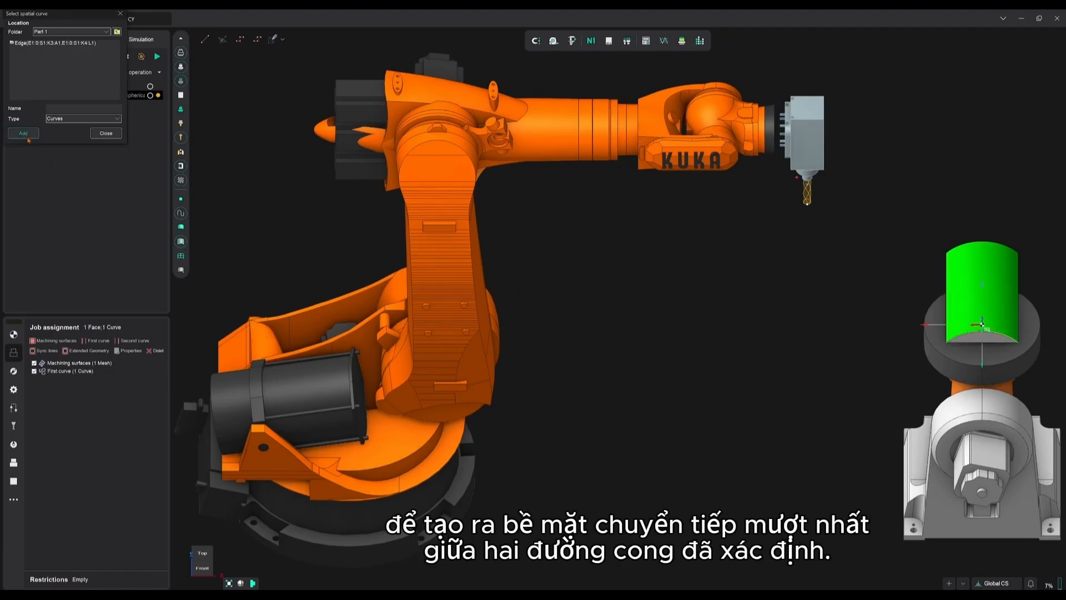
Assign the far curved edge of the upper face as the second curve and calculate the toolpath
click(134, 343)
click(21, 134)
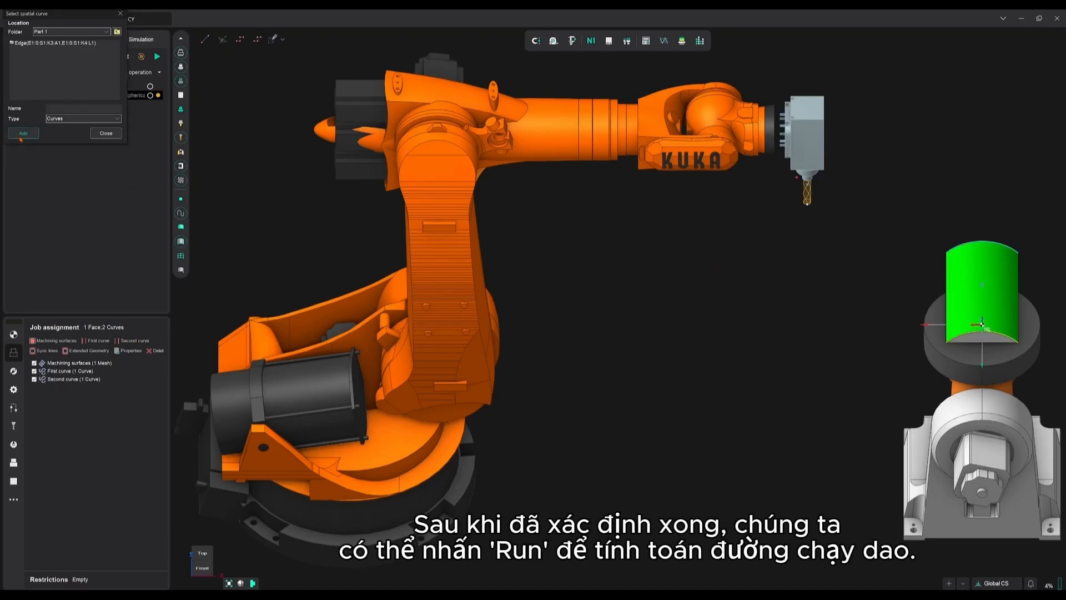
click(106, 133)
click(156, 56)
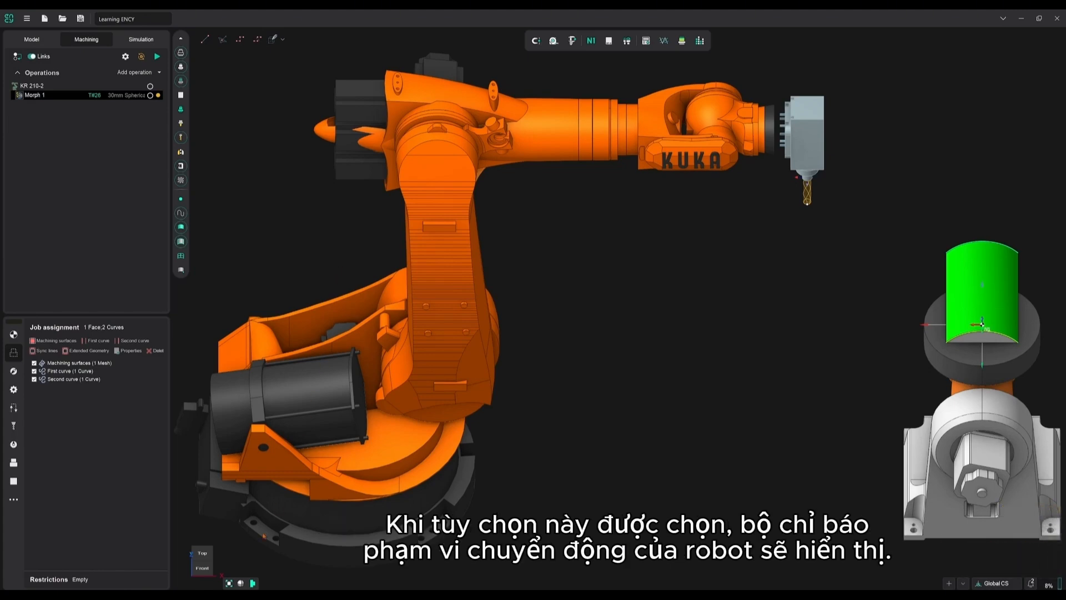
Move the 6th axis control point to about 309 in X and 727 in Y, and recalculate the toolpath
click(202, 553)
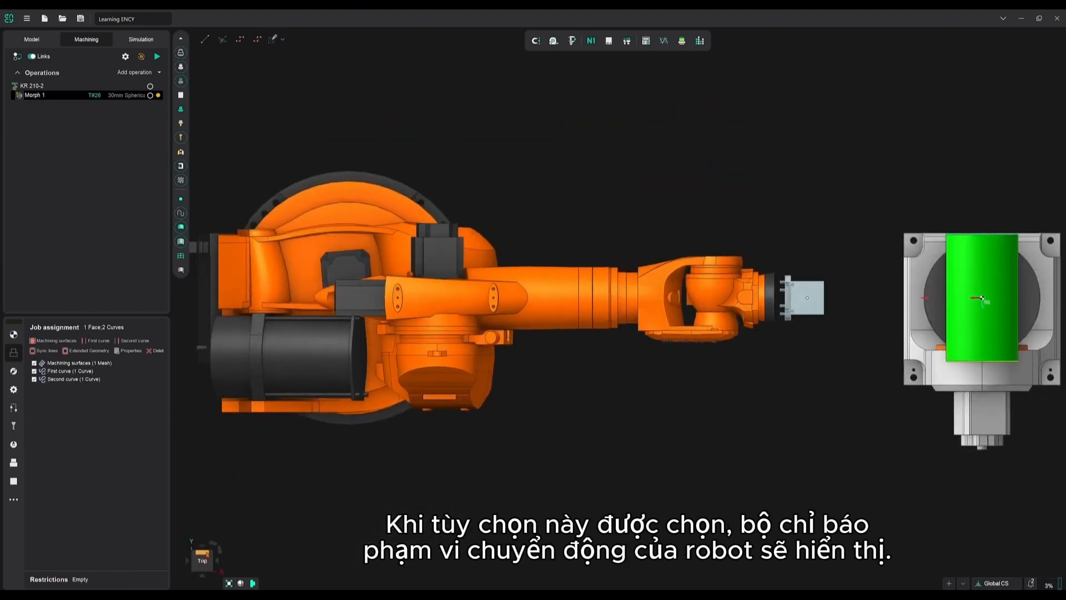
click(13, 334)
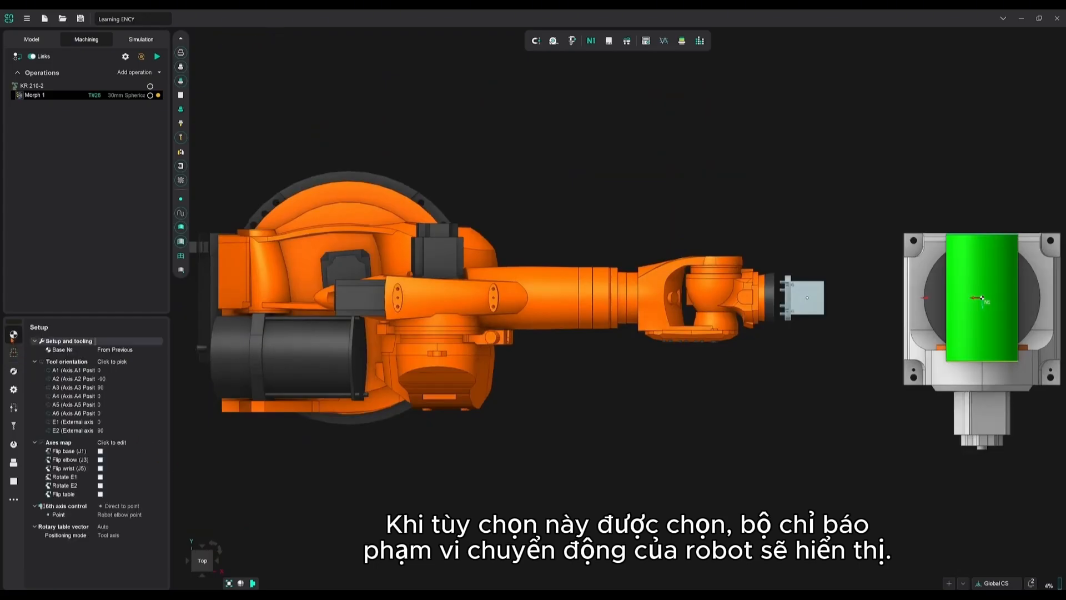
click(58, 514)
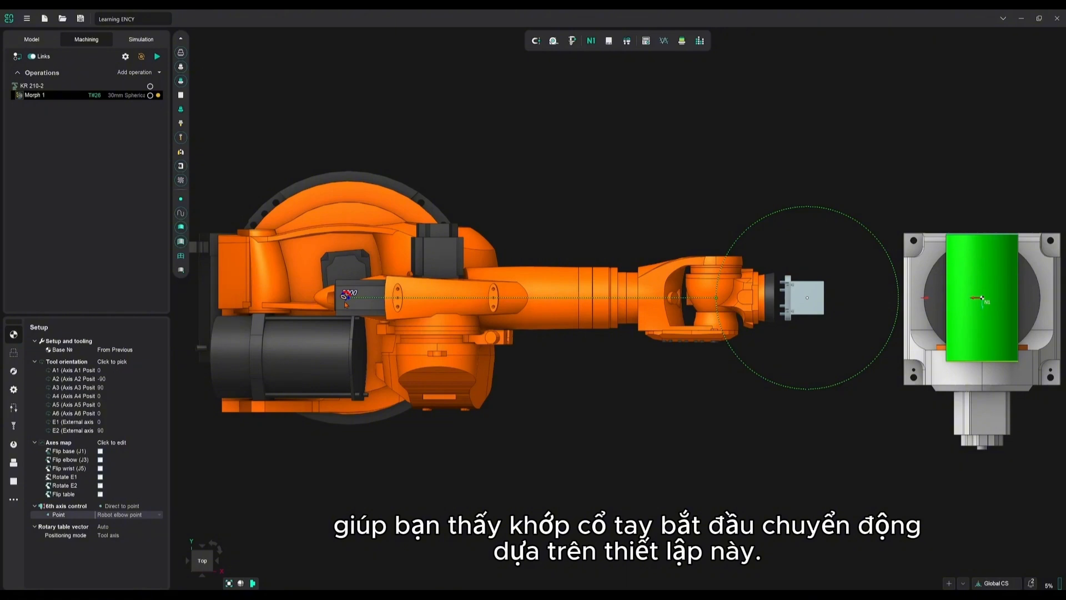
drag(347, 299, 421, 205)
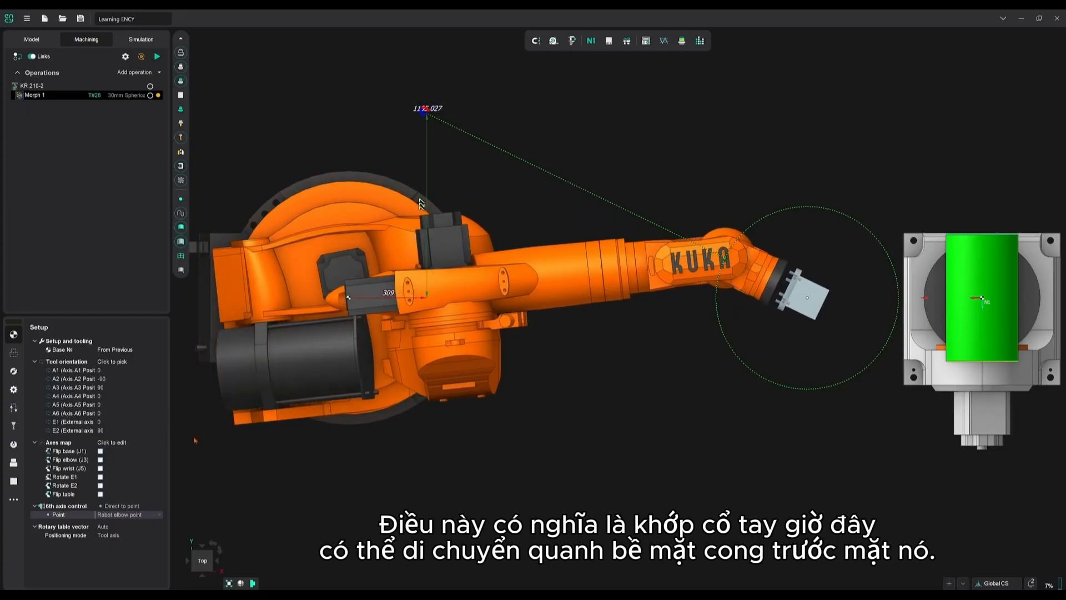
click(202, 571)
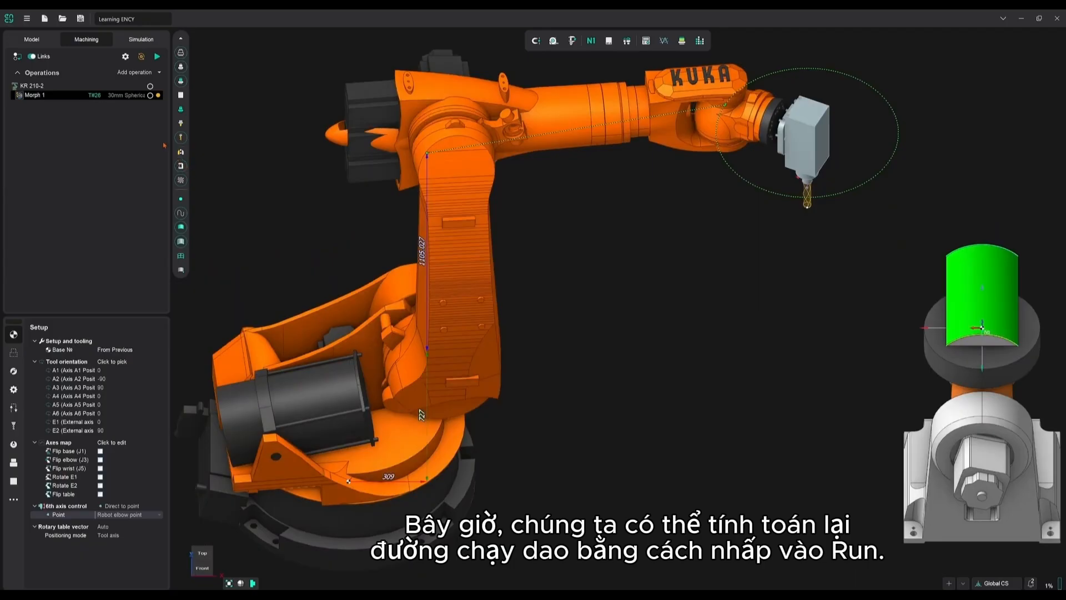
click(158, 58)
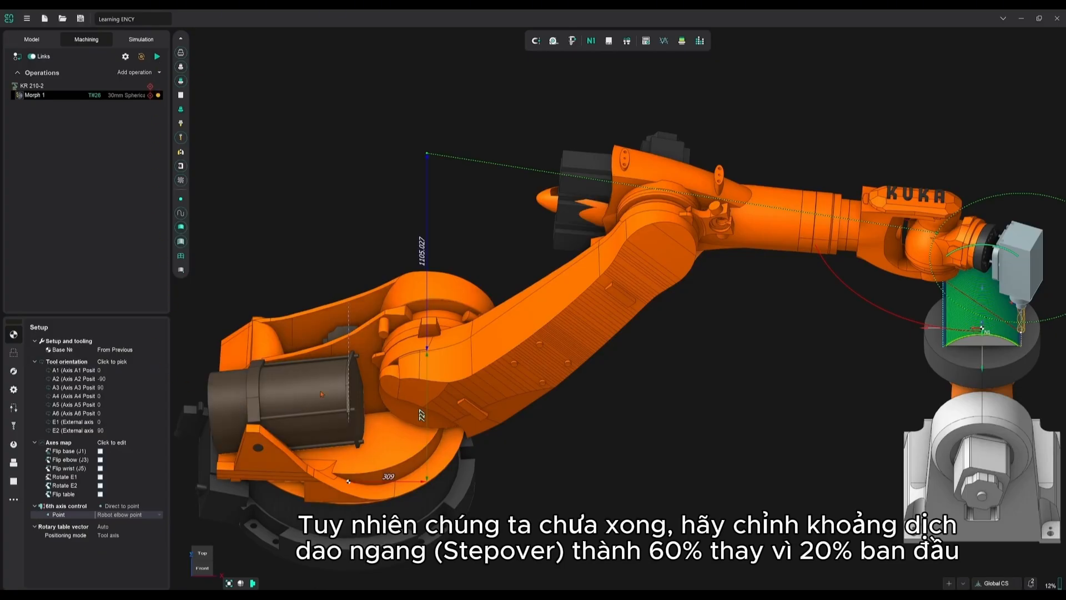
Set the step of the Morph 1 strategy to 60% of the tool diameter
scroll(324, 393, down, 2)
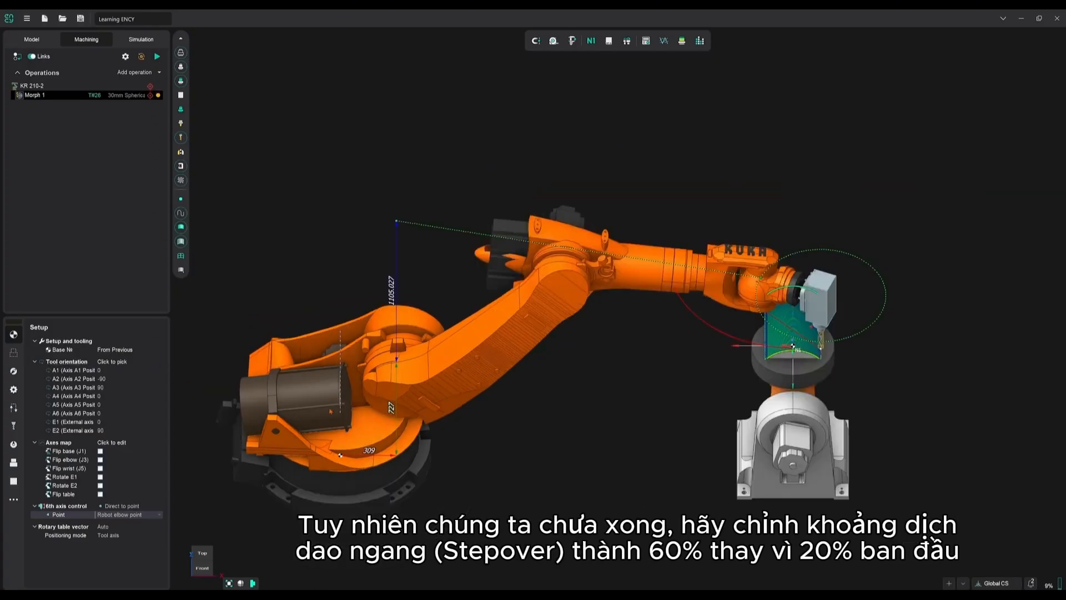
click(14, 371)
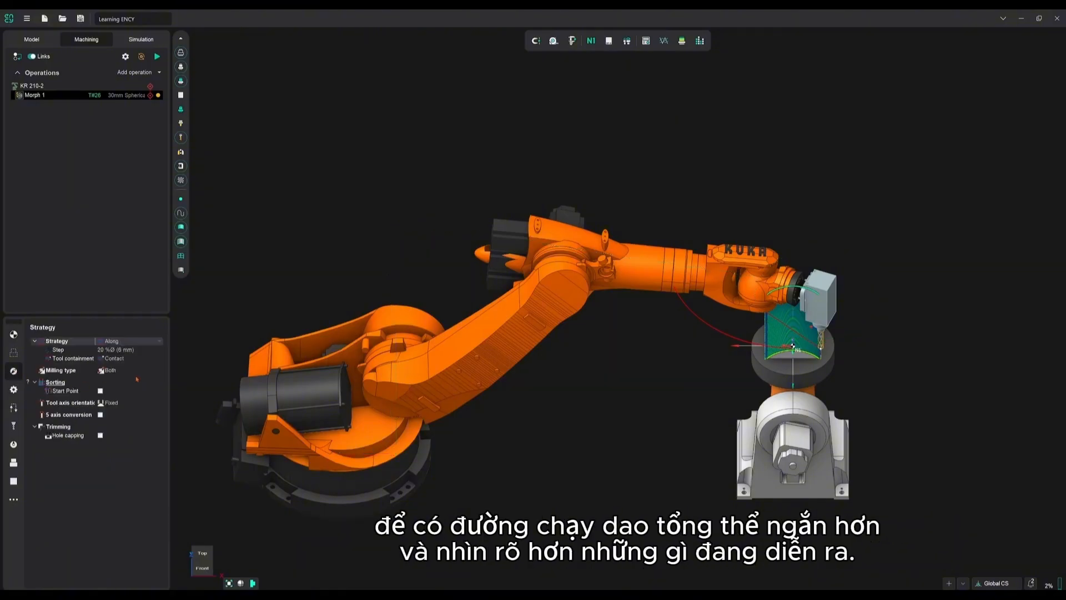
click(133, 350)
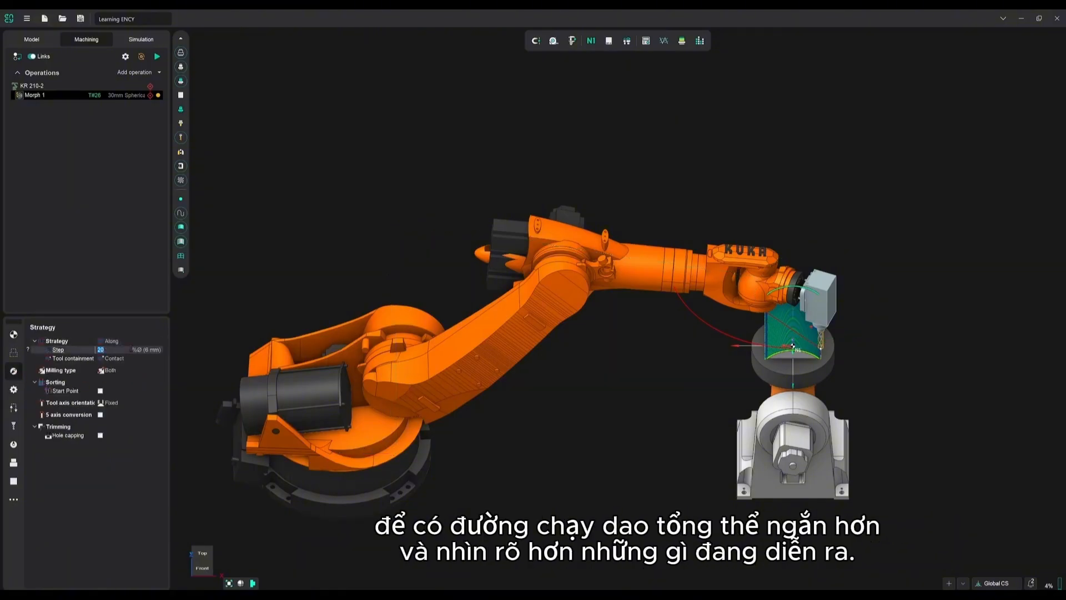
text(60)
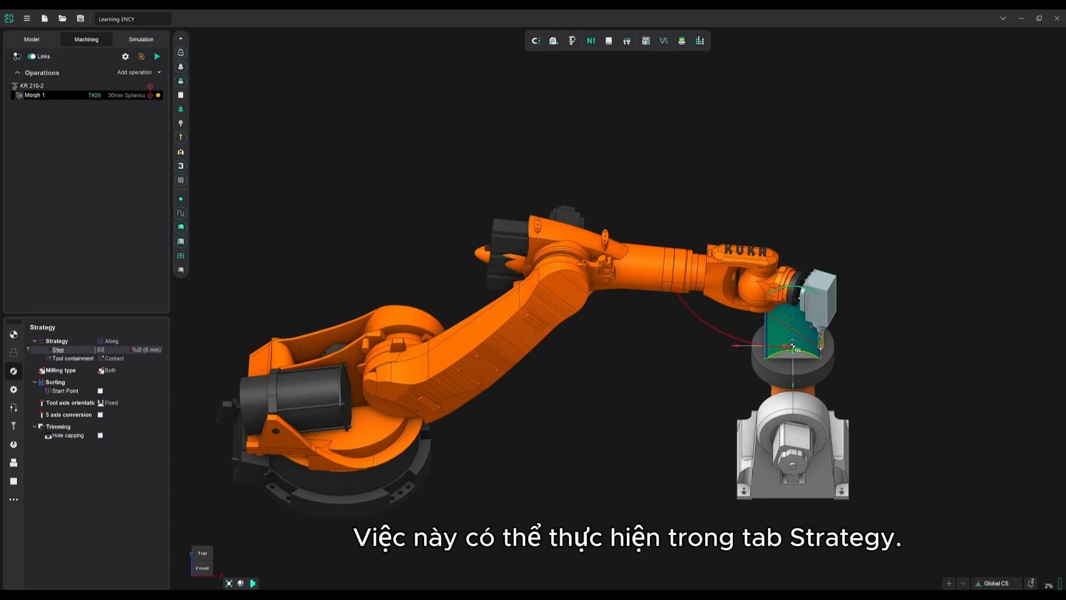
key(Return)
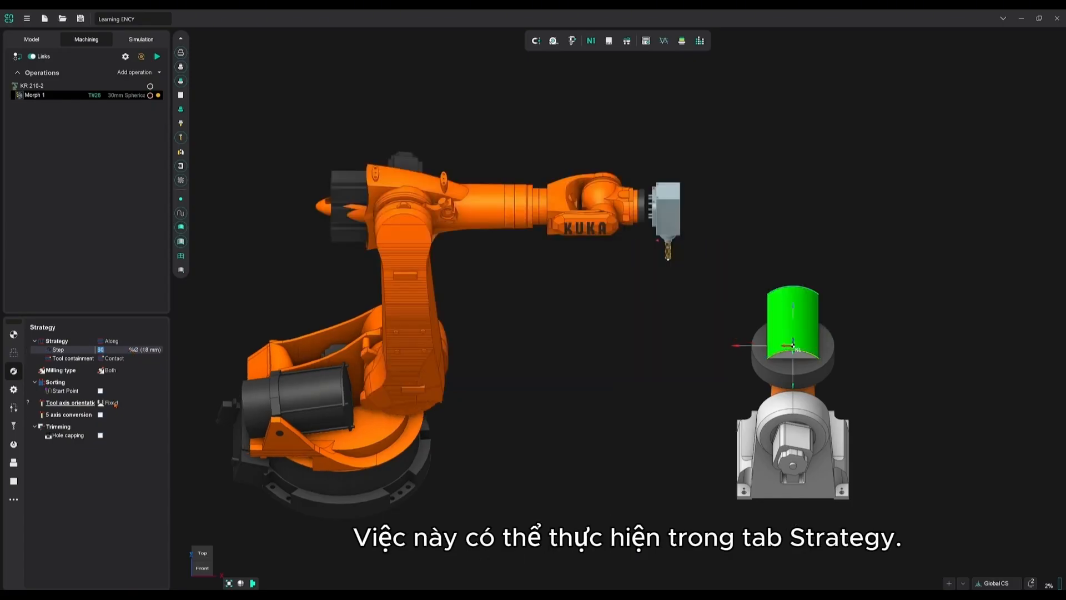
Change the Morph 1 tool axis orientation to Normal to surfaces and recalculate the toolpath
click(126, 405)
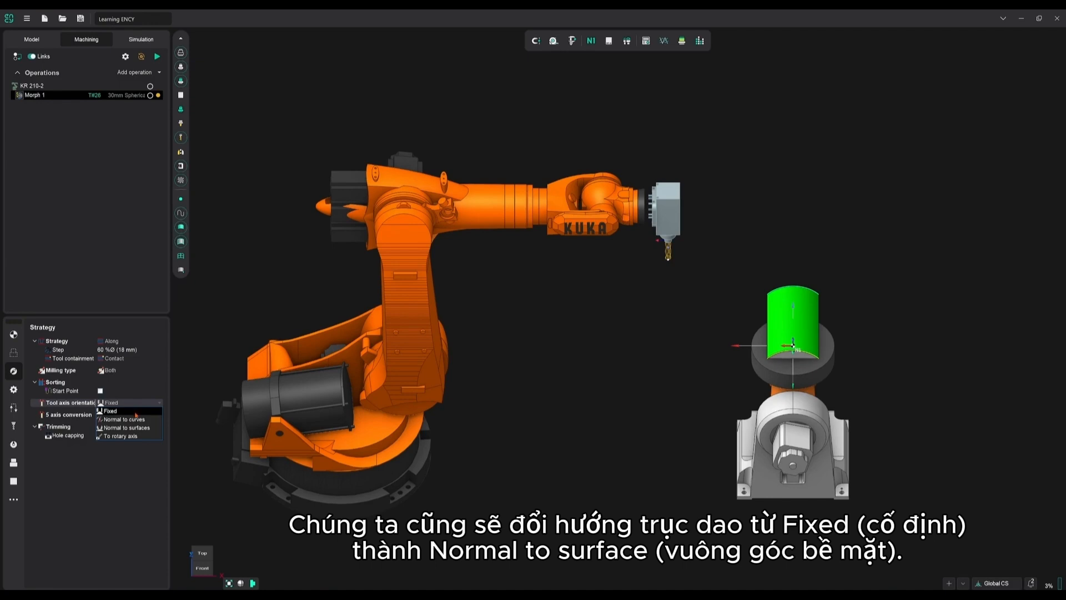
click(140, 427)
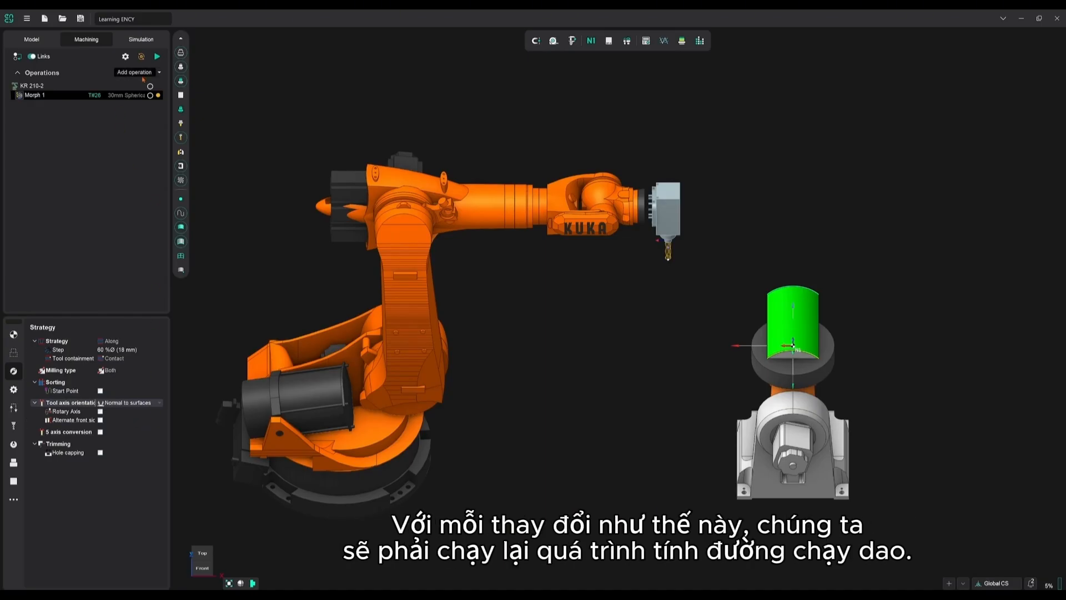
click(158, 56)
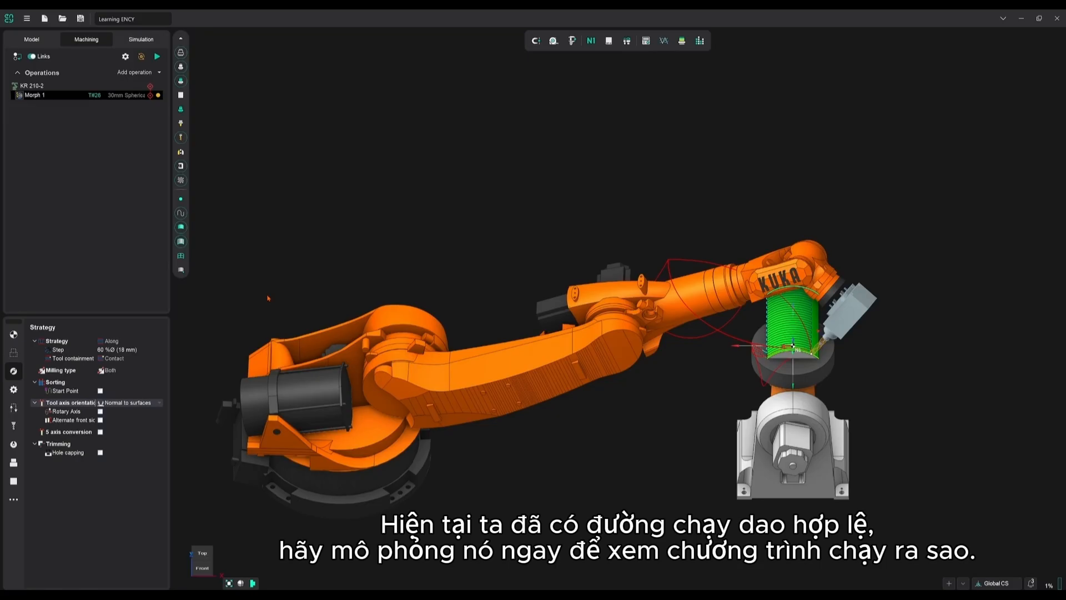
Simulate machining of the Morph 1 toolpath, speed up the playback partway through, and stop it
click(141, 39)
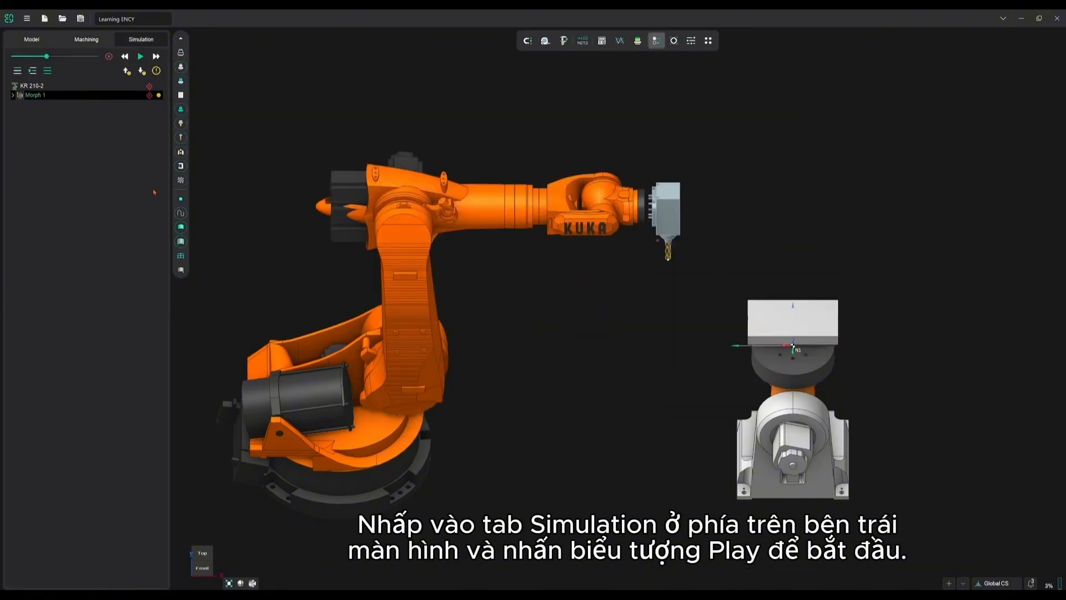
click(140, 56)
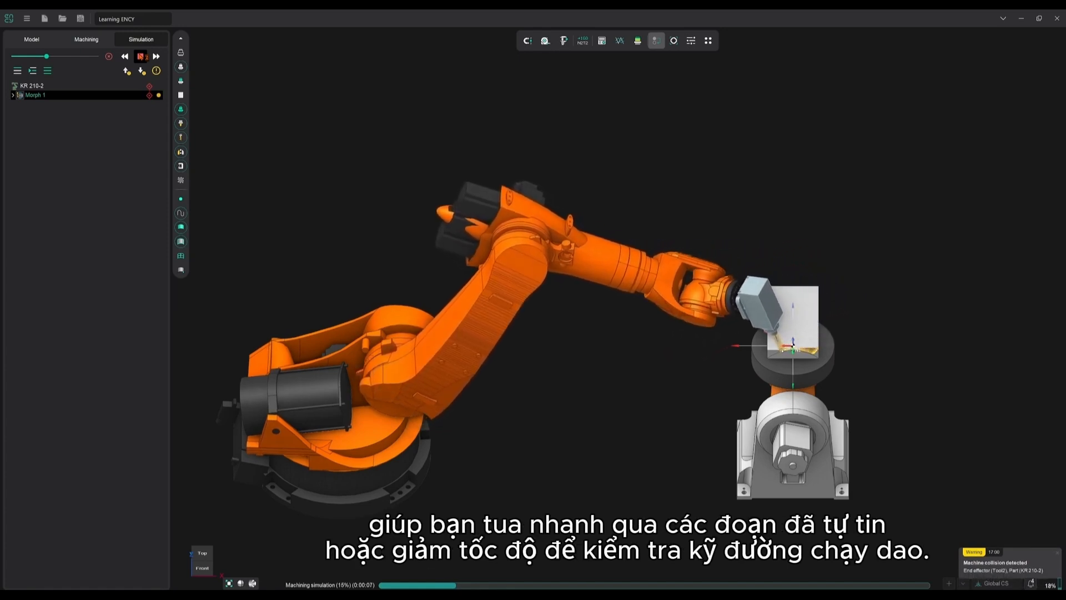
drag(47, 56, 70, 58)
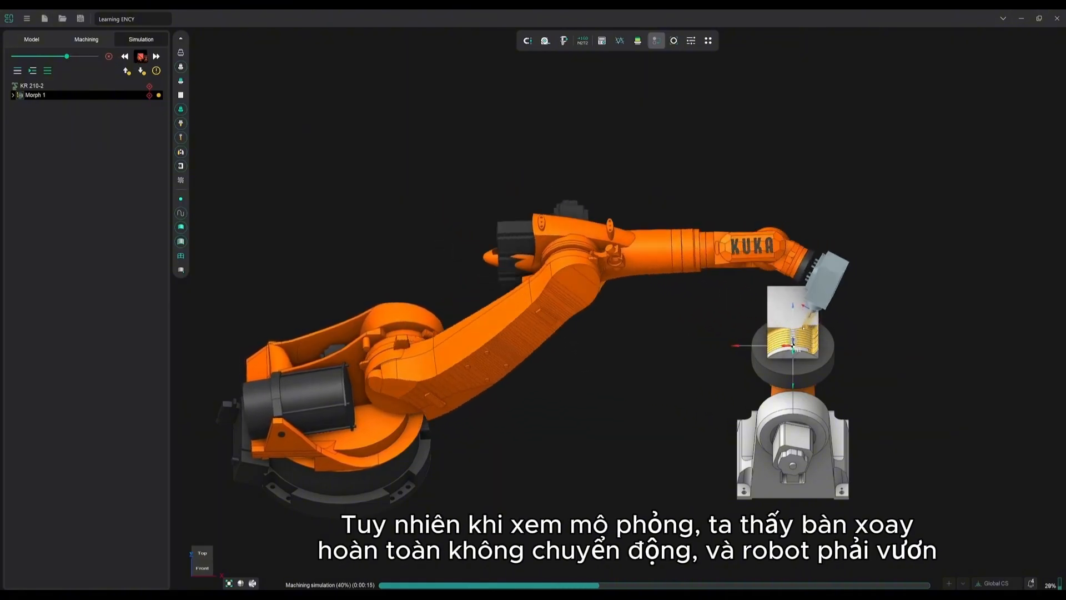
click(140, 58)
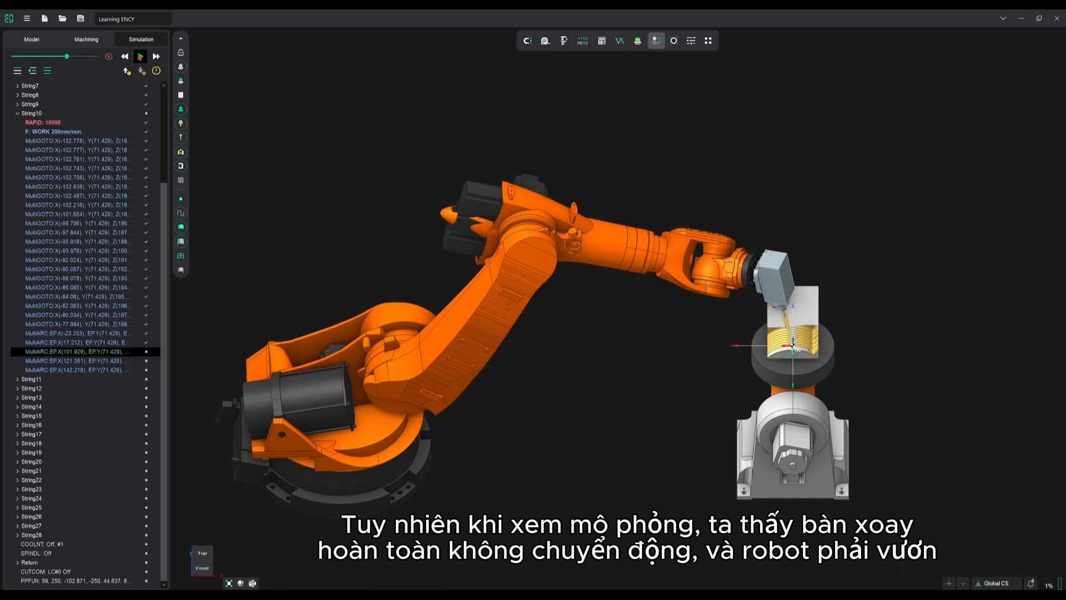
Set the rotary table vector to +Z in the setup parameters of the Morph 1 operation
click(87, 40)
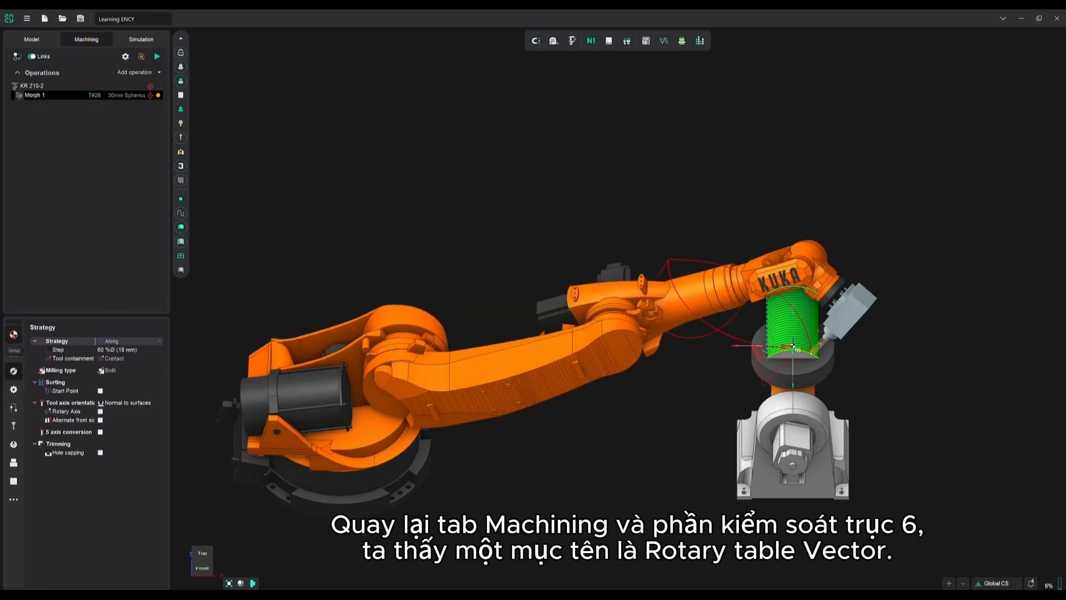
click(13, 333)
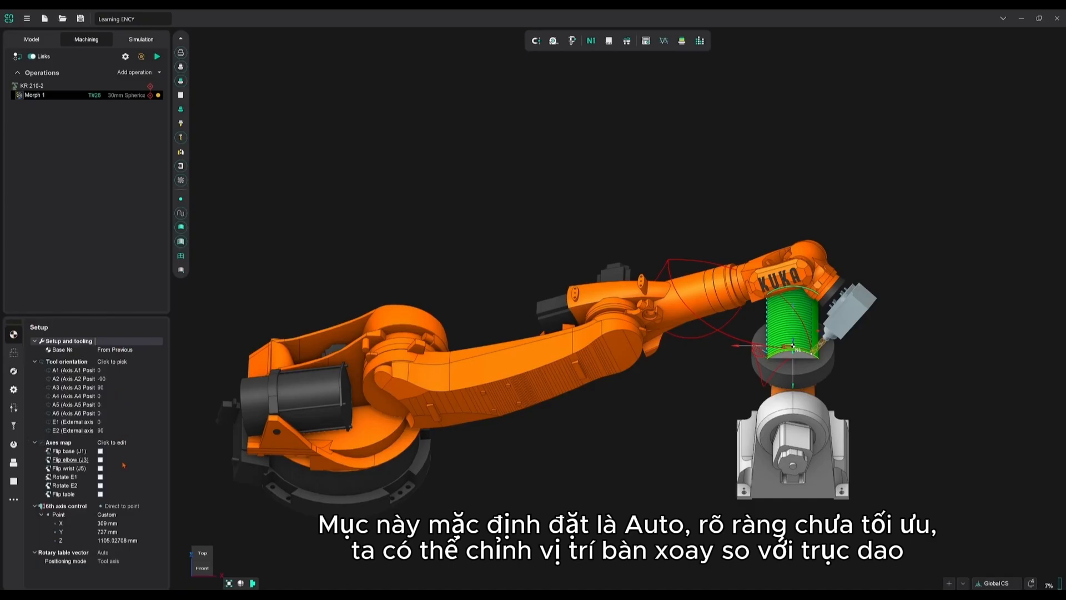
click(112, 553)
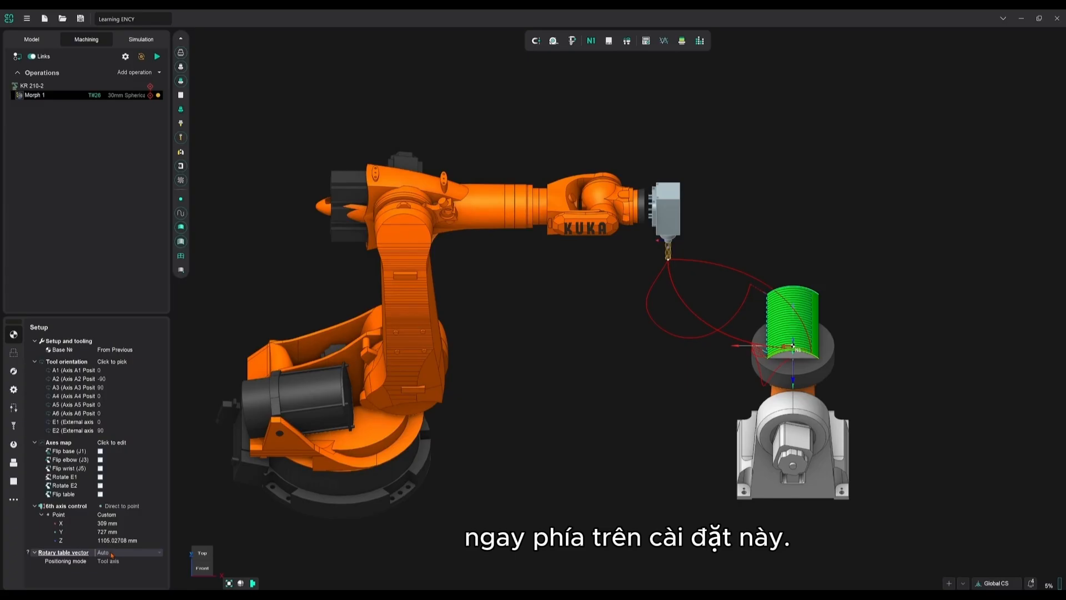
click(111, 553)
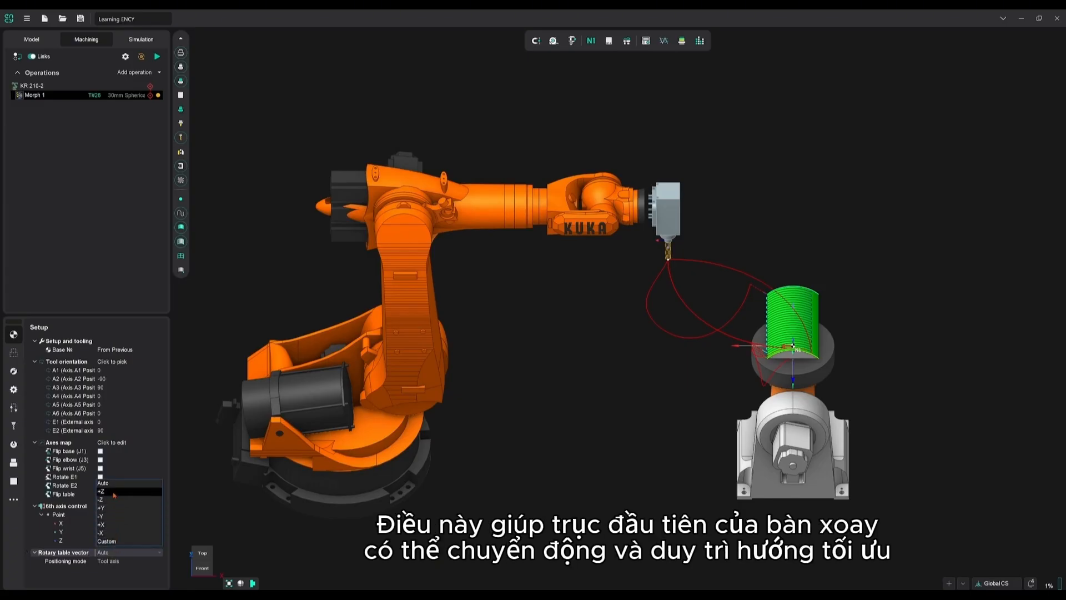
click(114, 494)
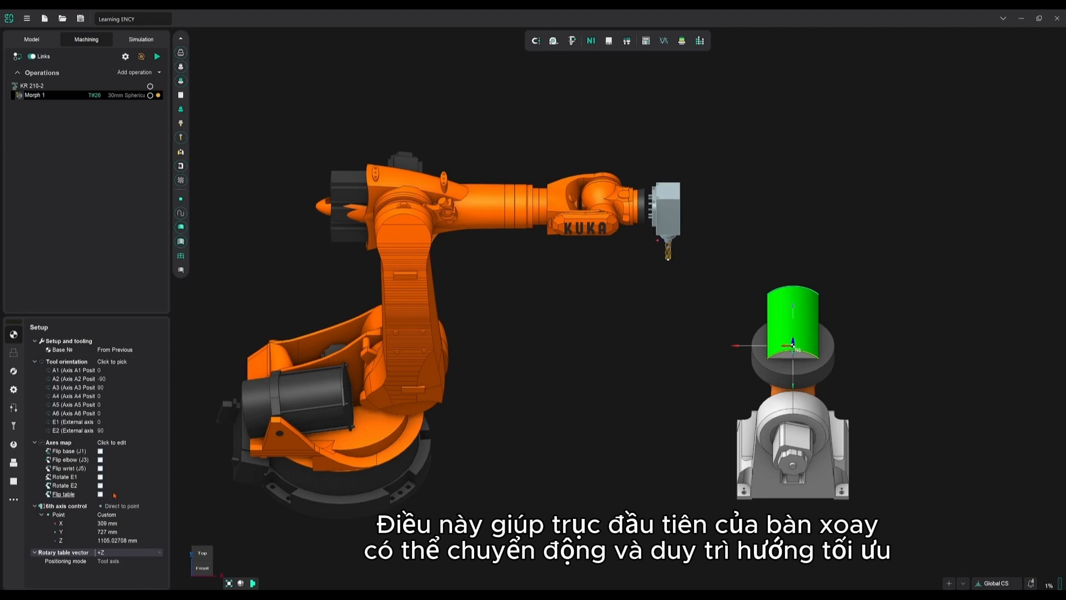
Enable Rotate E1 in the axes map, reset the operation, and regenerate its toolpath
click(100, 477)
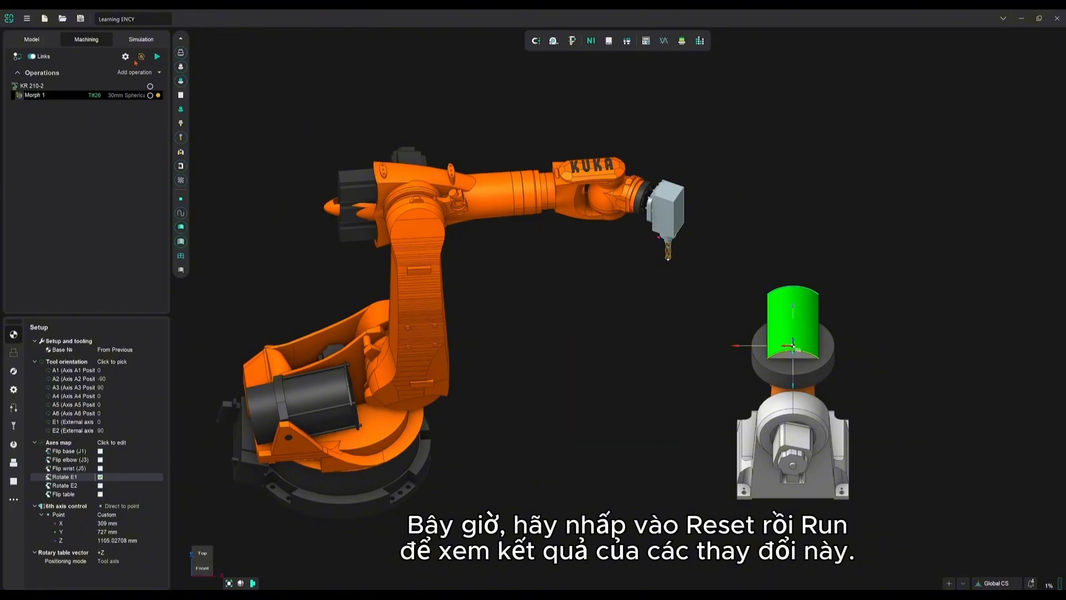
click(141, 56)
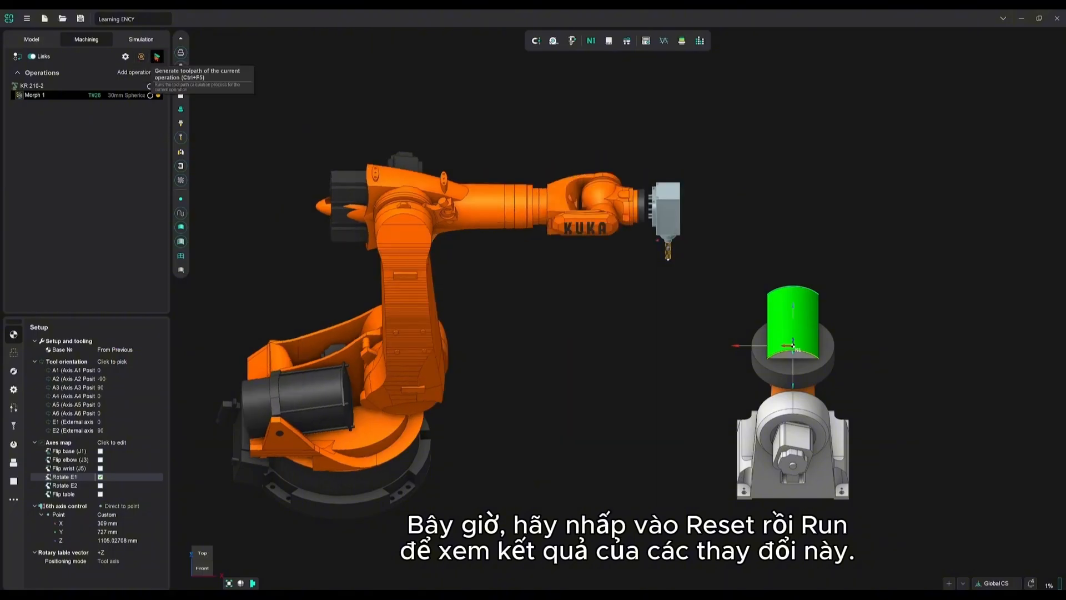
click(157, 56)
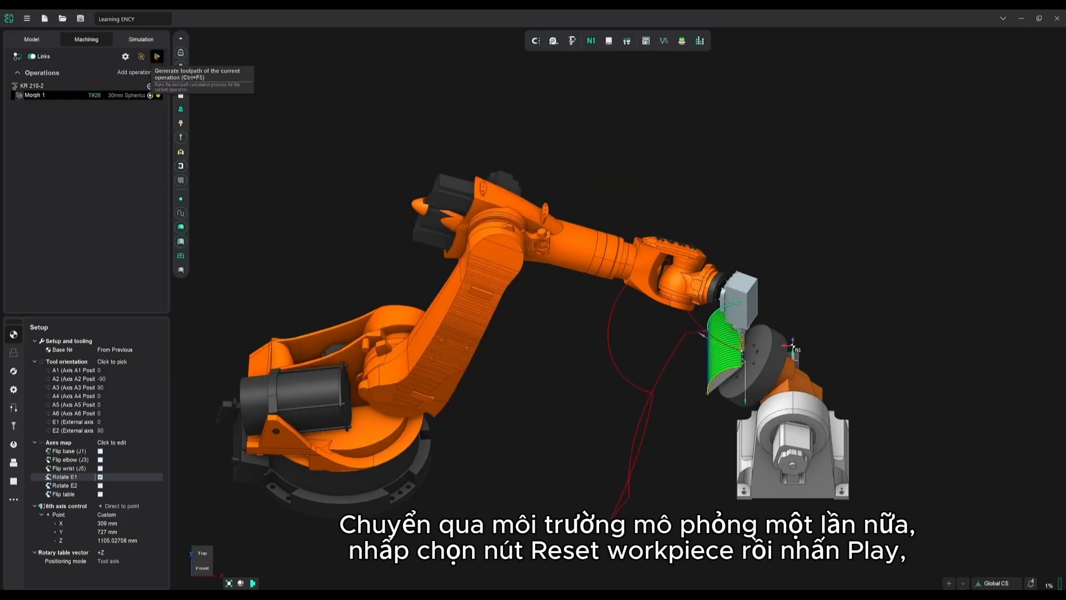
Reset the workpiece and simulate the regenerated toolpath, starting at a reduced speed and raising it during playback
click(142, 40)
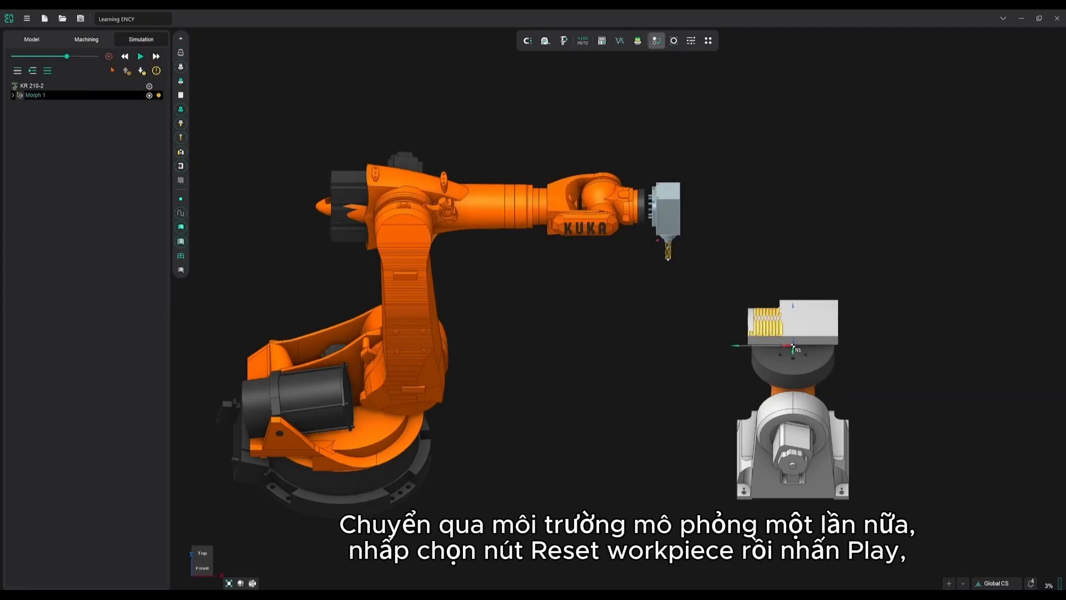
click(109, 57)
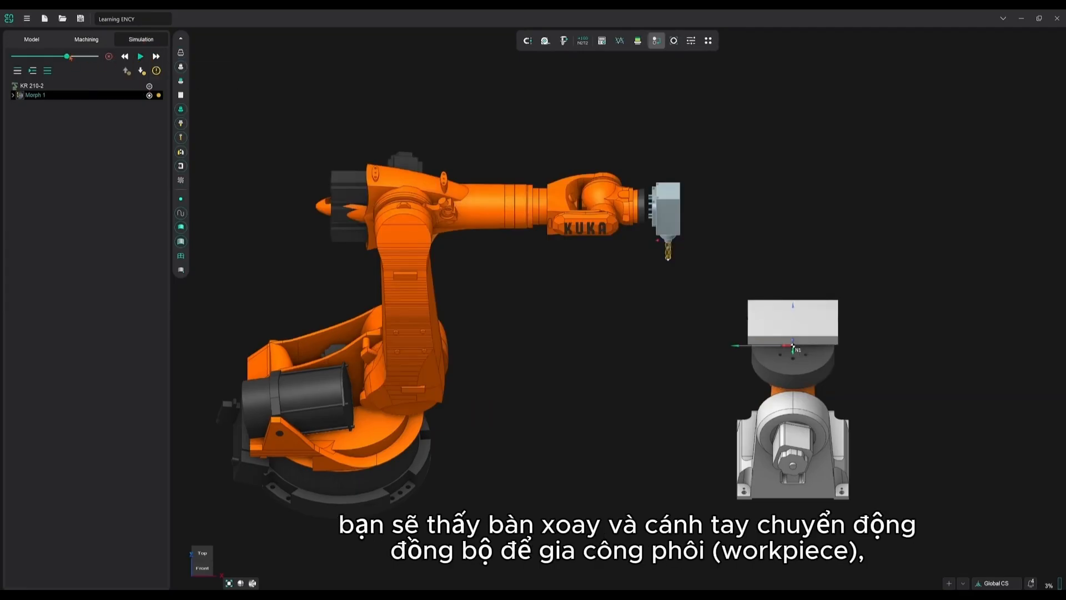
drag(68, 57, 54, 57)
click(141, 57)
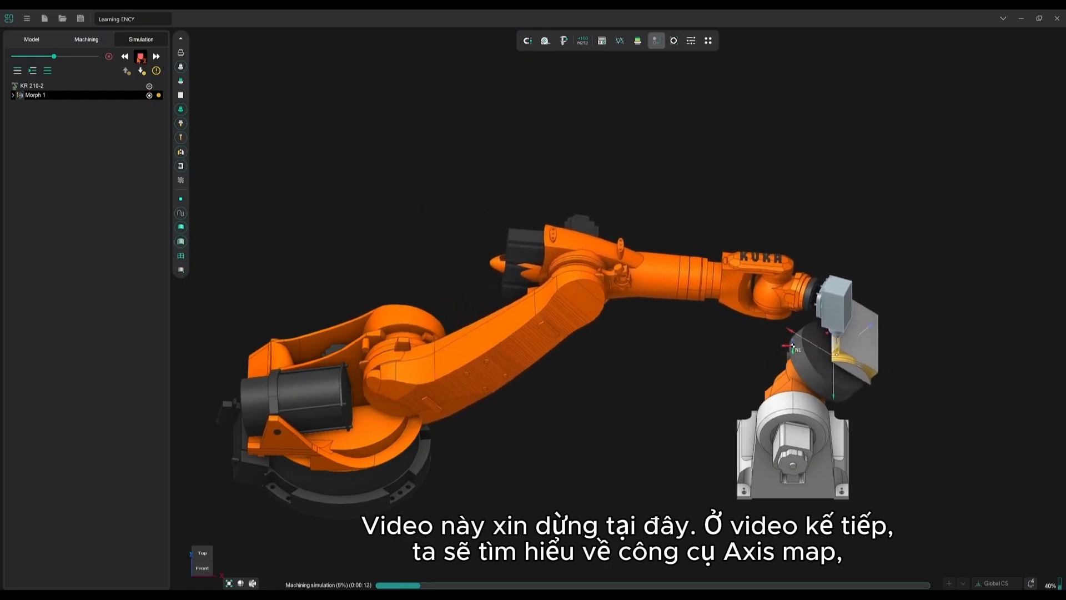
drag(55, 57, 78, 59)
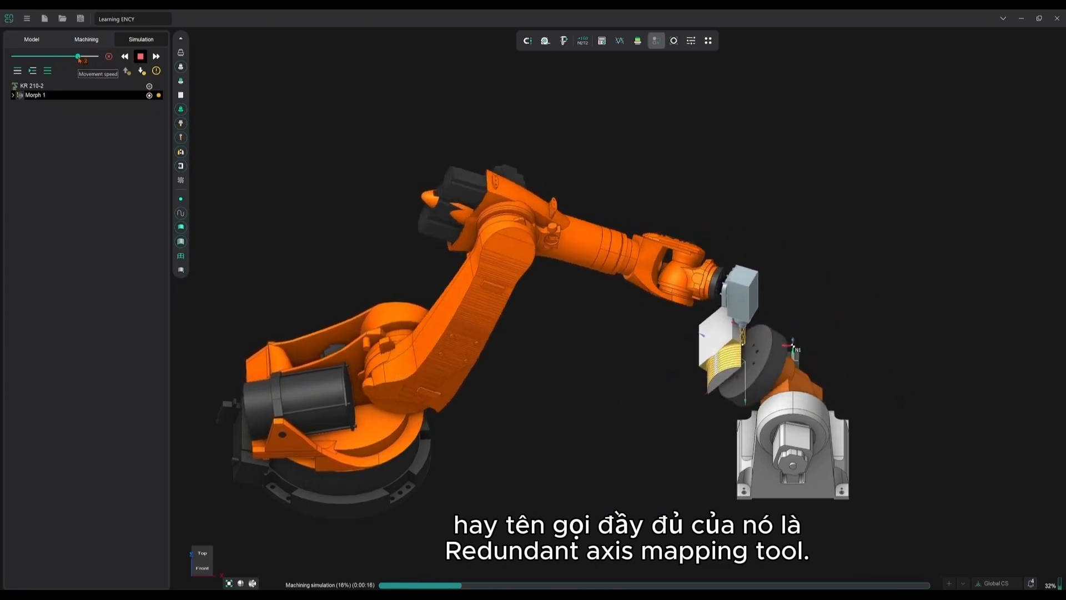